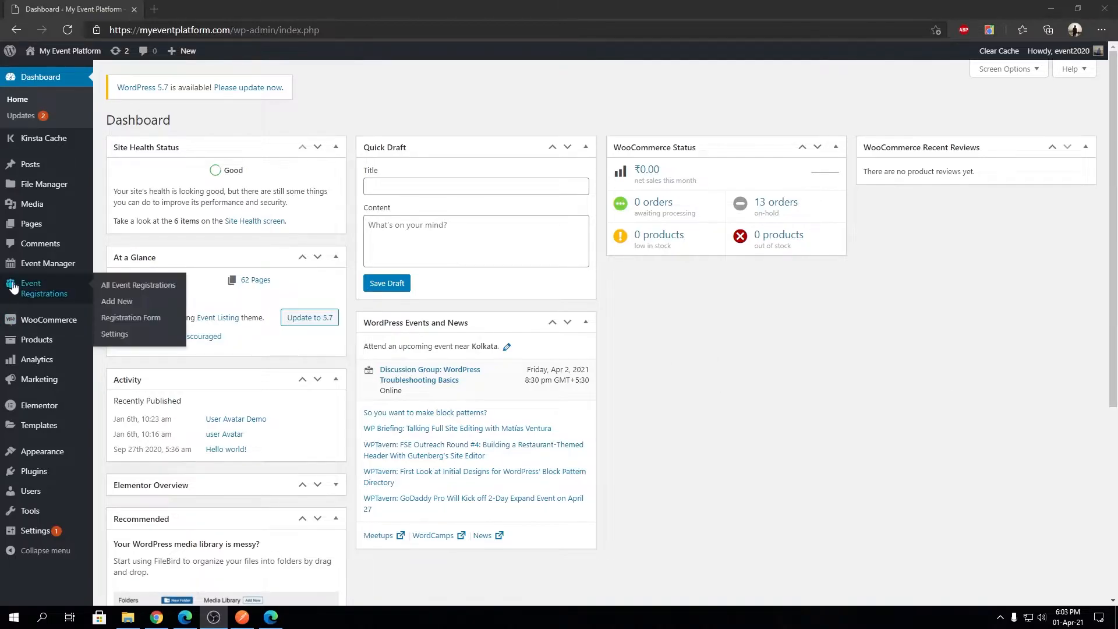
# Open the API Access section of Event Manager's Rest API settings and start creating an API key
pyautogui.moveTo(69, 266)
pyautogui.click(123, 445)
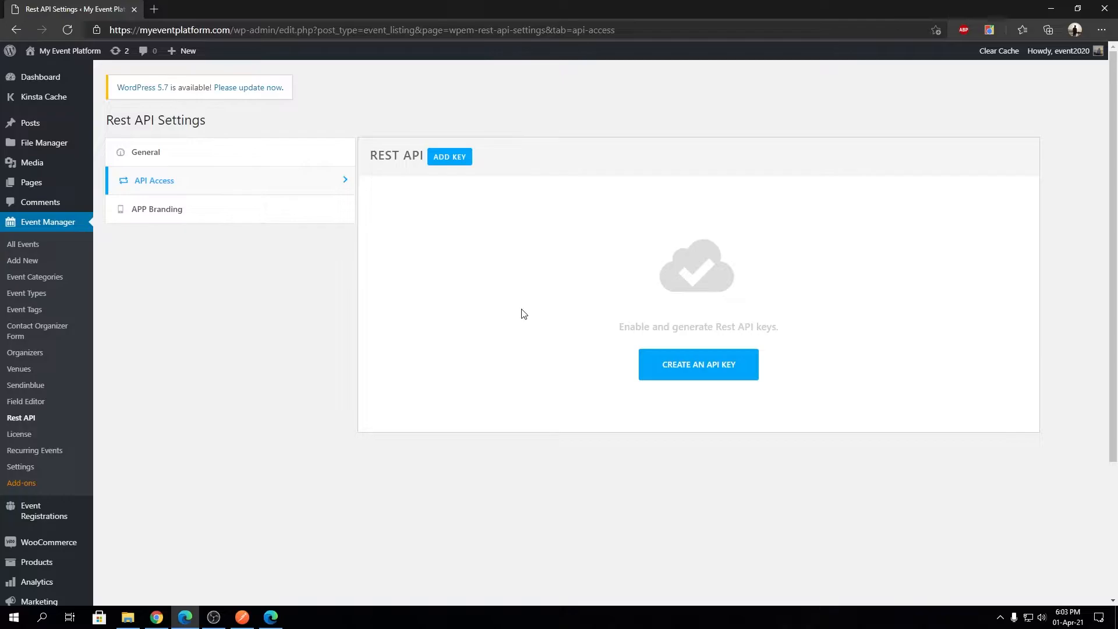
pyautogui.click(663, 376)
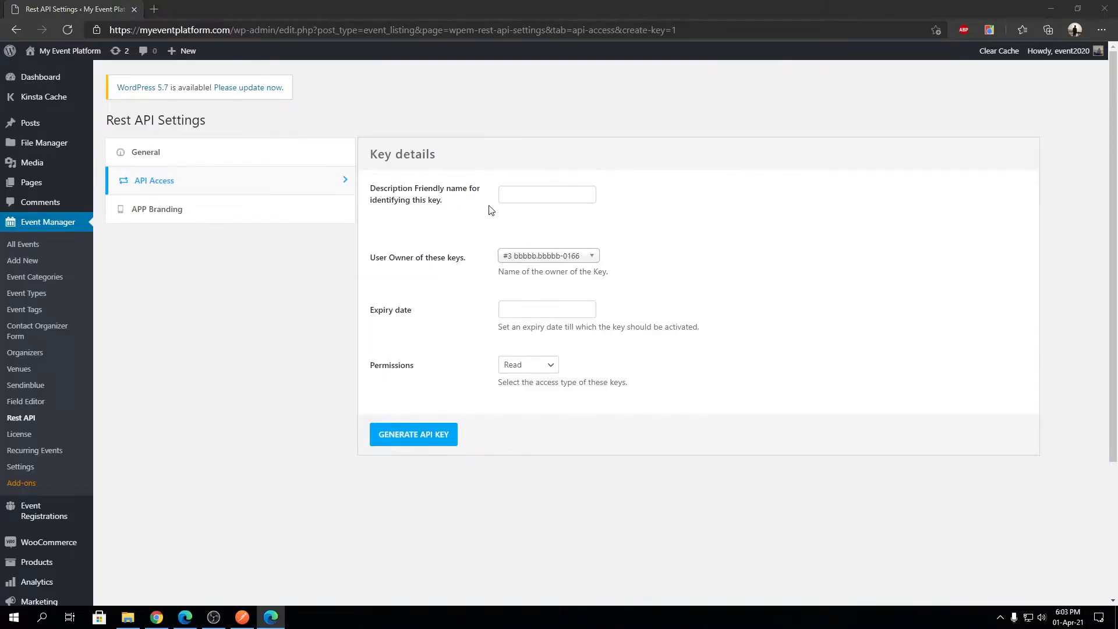
# Enter Test as the key's description and choose #1 event2020 as its owner
pyautogui.click(502, 197)
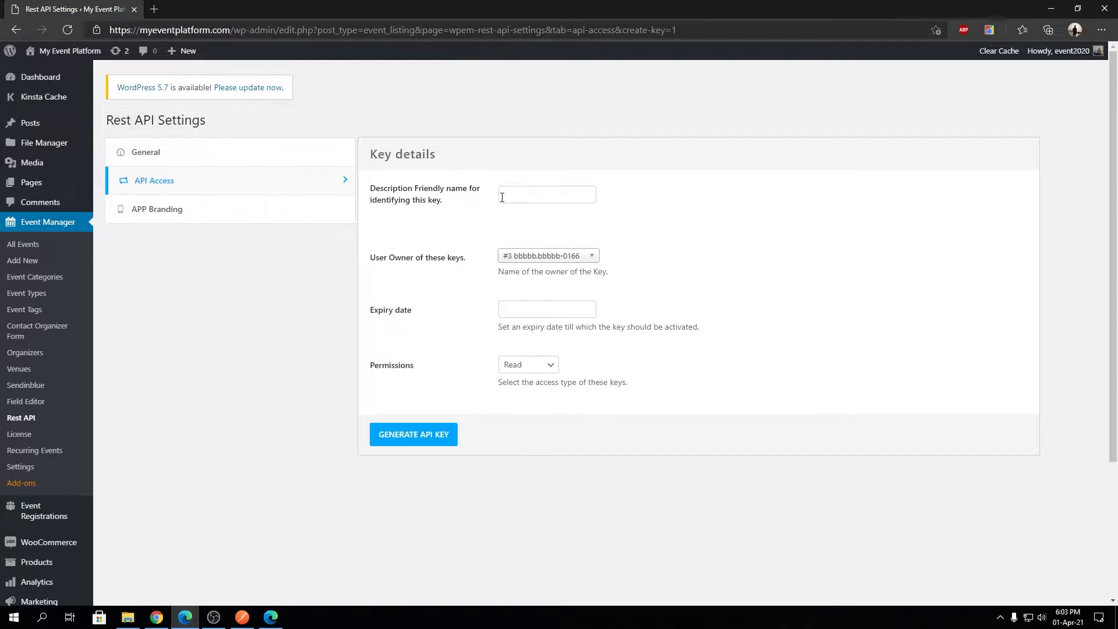
pyautogui.write('Test')
pyautogui.click(509, 260)
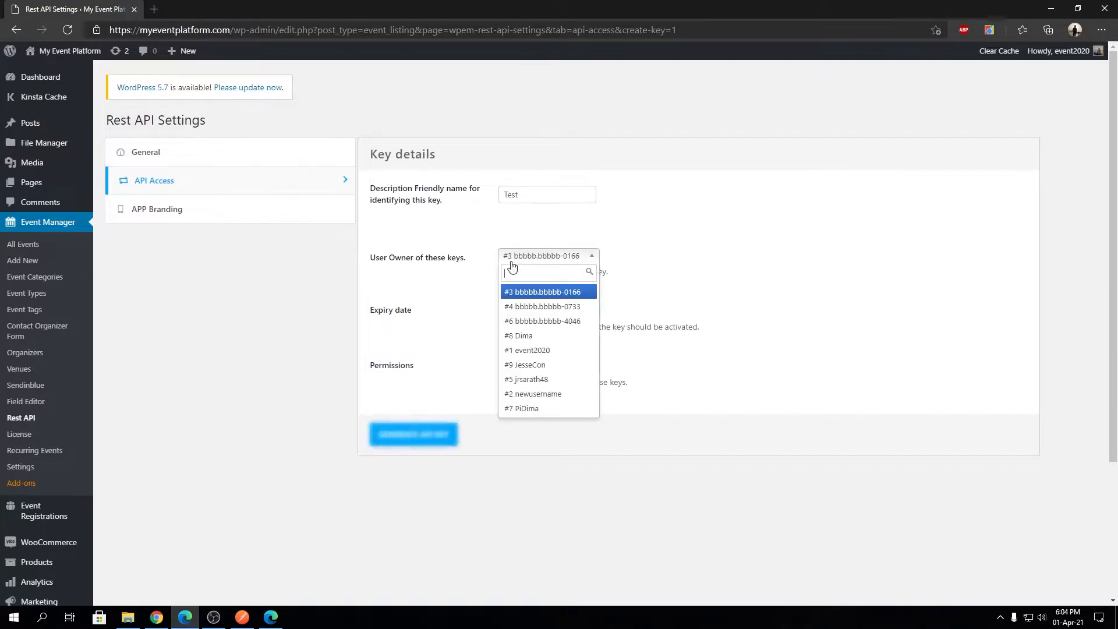
pyautogui.click(542, 351)
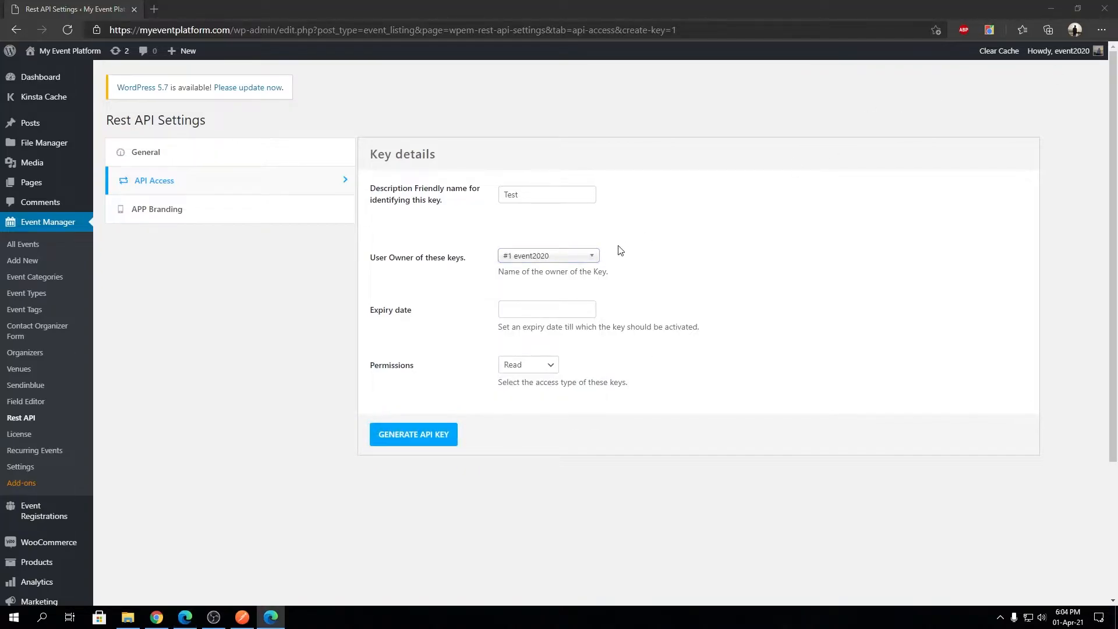
# Leave the expiry date blank, set the key's permissions to Read/Write, and generate the API key
pyautogui.click(553, 305)
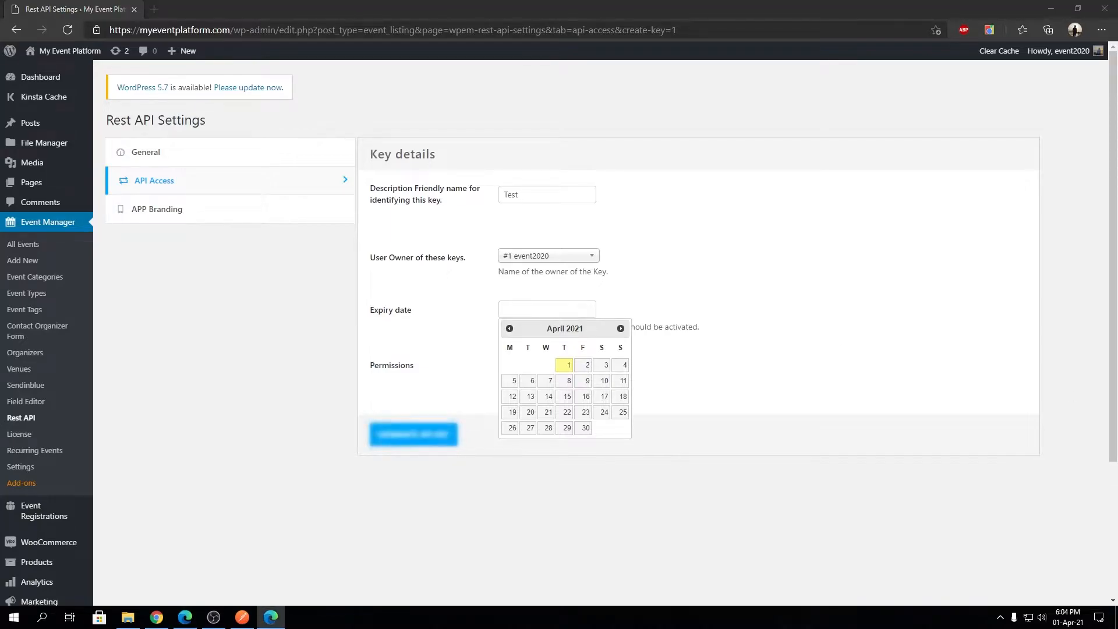
pyautogui.click(810, 286)
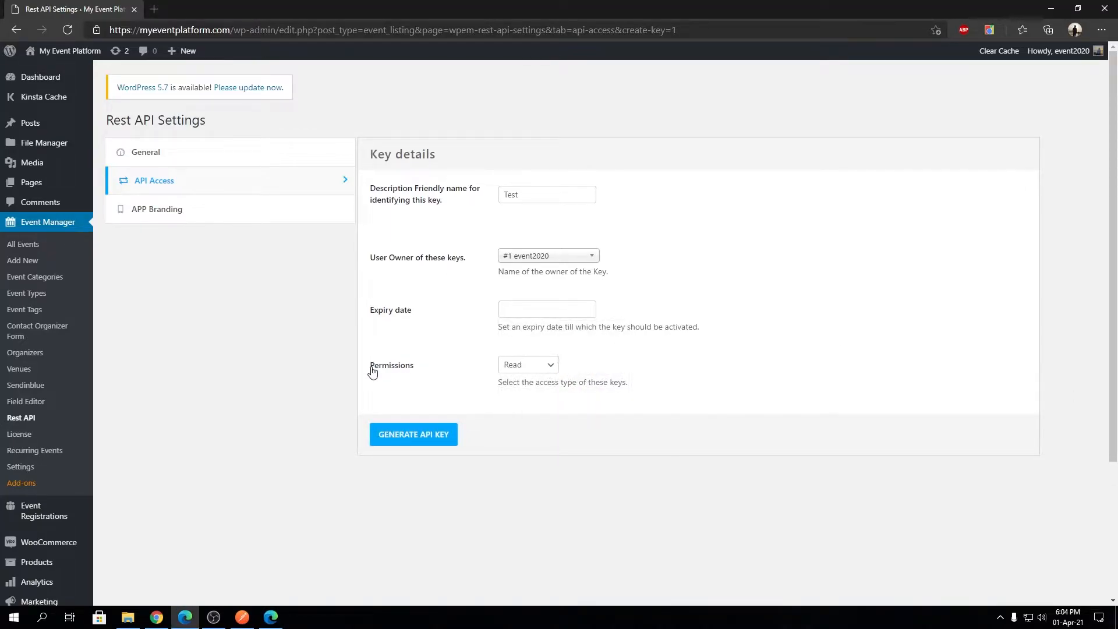
pyautogui.click(547, 366)
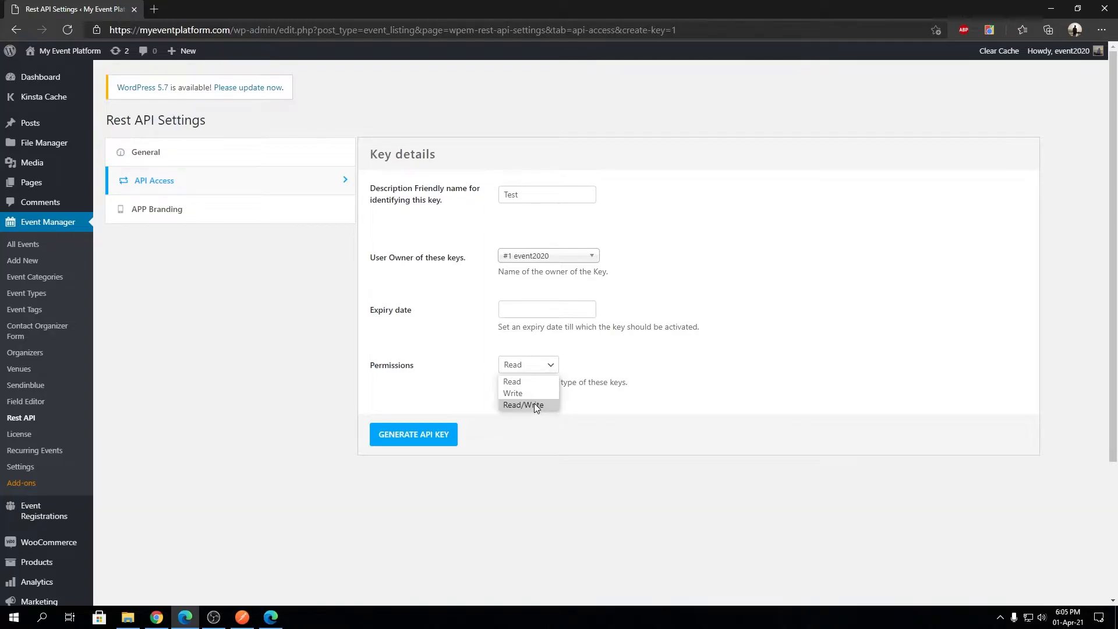
pyautogui.click(536, 405)
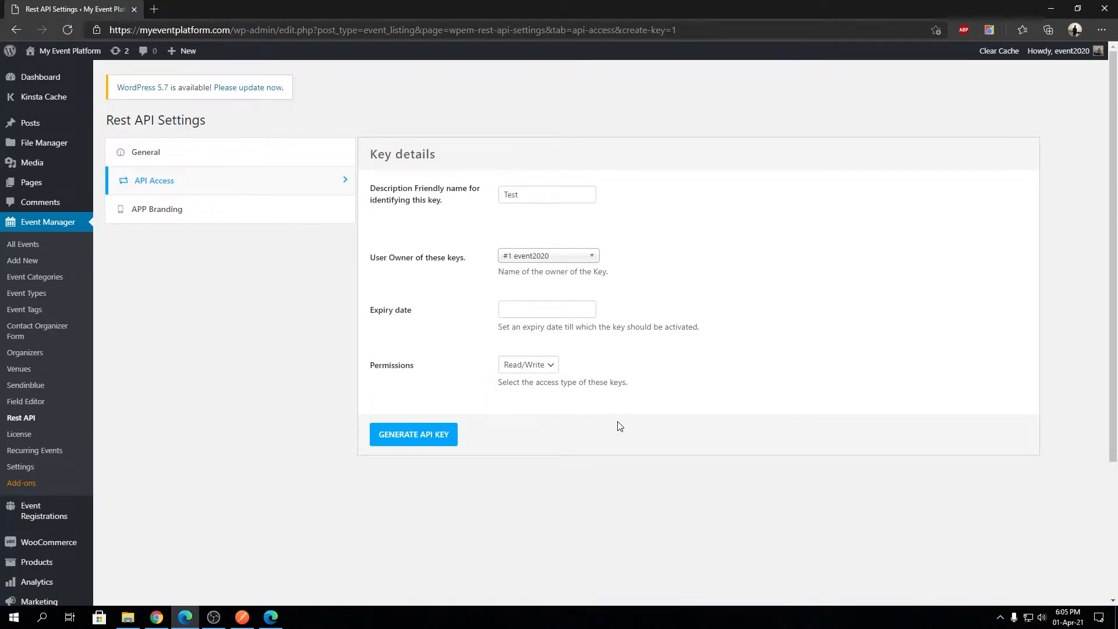
pyautogui.click(444, 445)
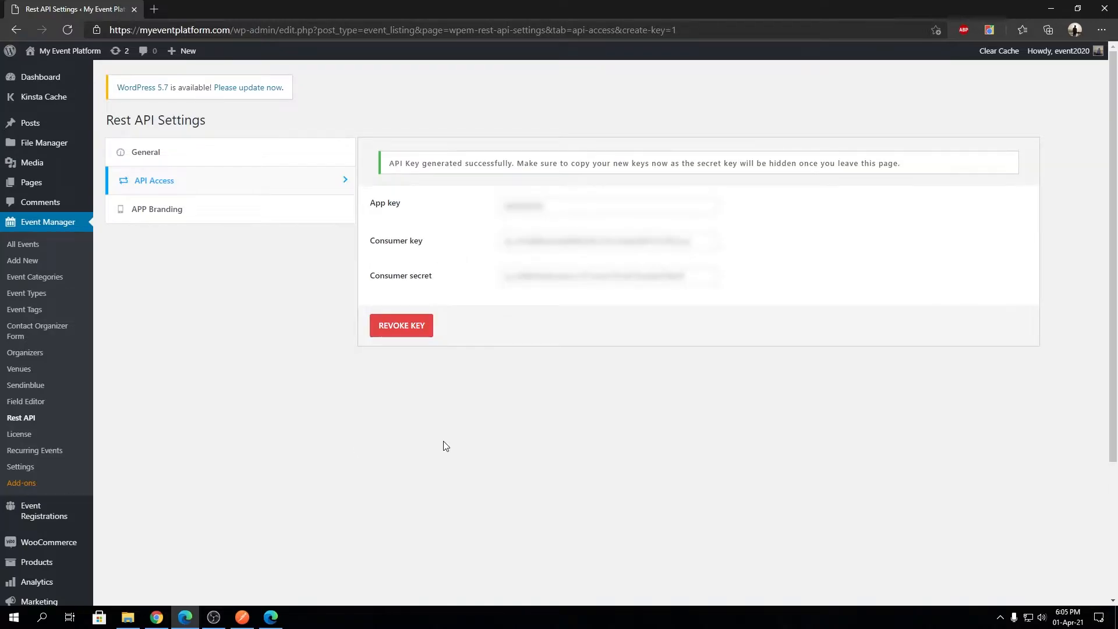
# Review the key generation notice and the App key, Consumer key and Consumer secret fields
pyautogui.moveTo(444, 165); pyautogui.dragTo(503, 165)
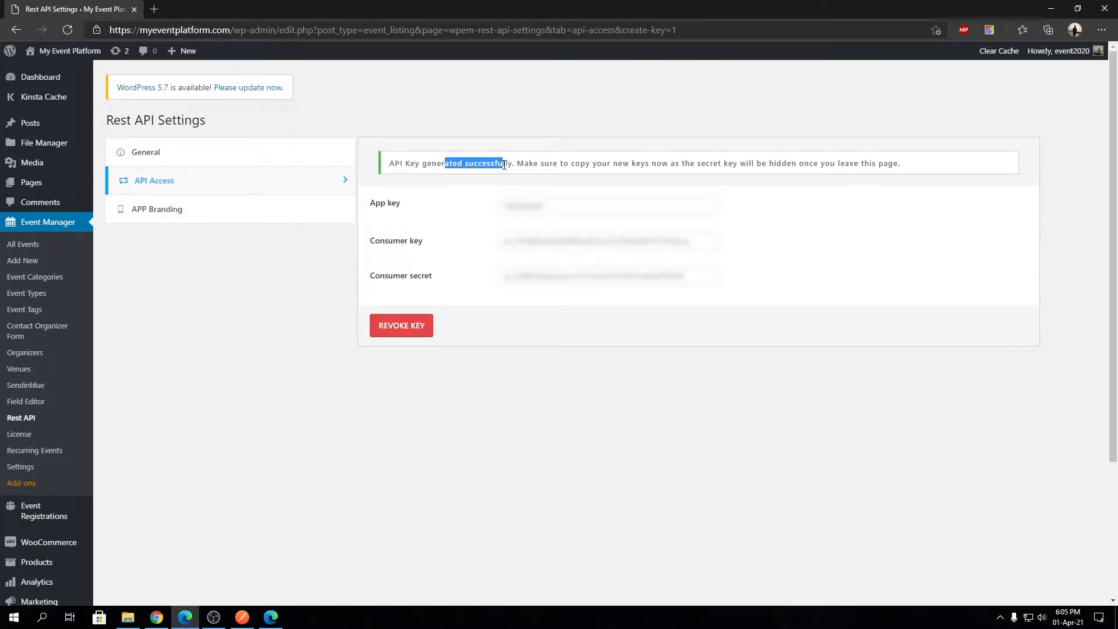
pyautogui.click(479, 202)
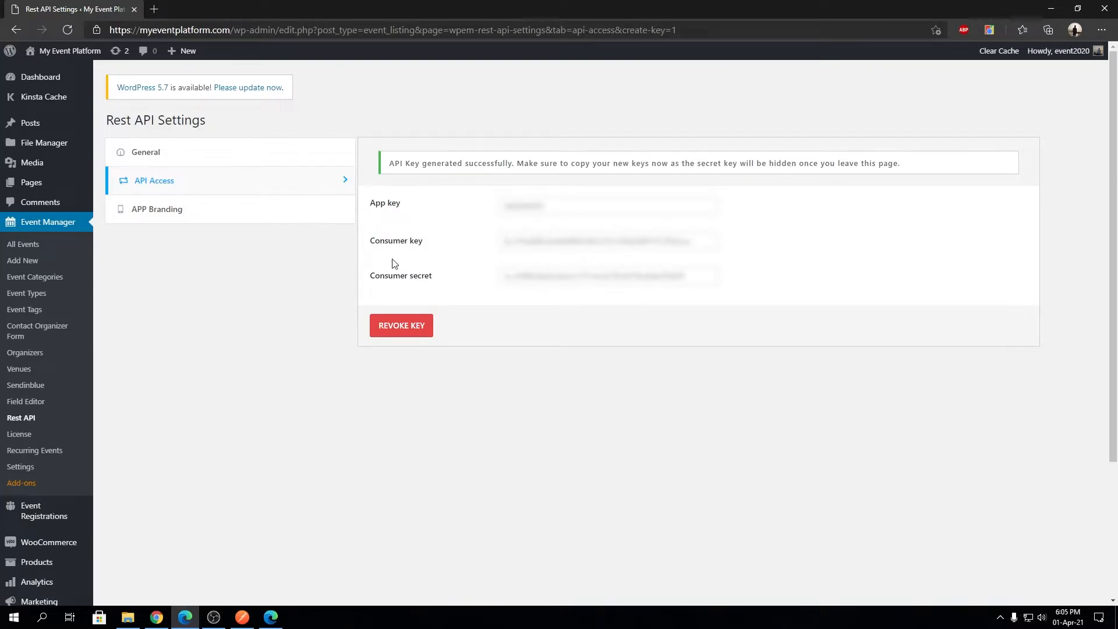
pyautogui.moveTo(379, 276); pyautogui.dragTo(432, 272)
pyautogui.moveTo(385, 204); pyautogui.dragTo(401, 209)
pyautogui.doubleClick(651, 251)
pyautogui.click(447, 243)
pyautogui.tripleClick(383, 203)
pyautogui.doubleClick(579, 213)
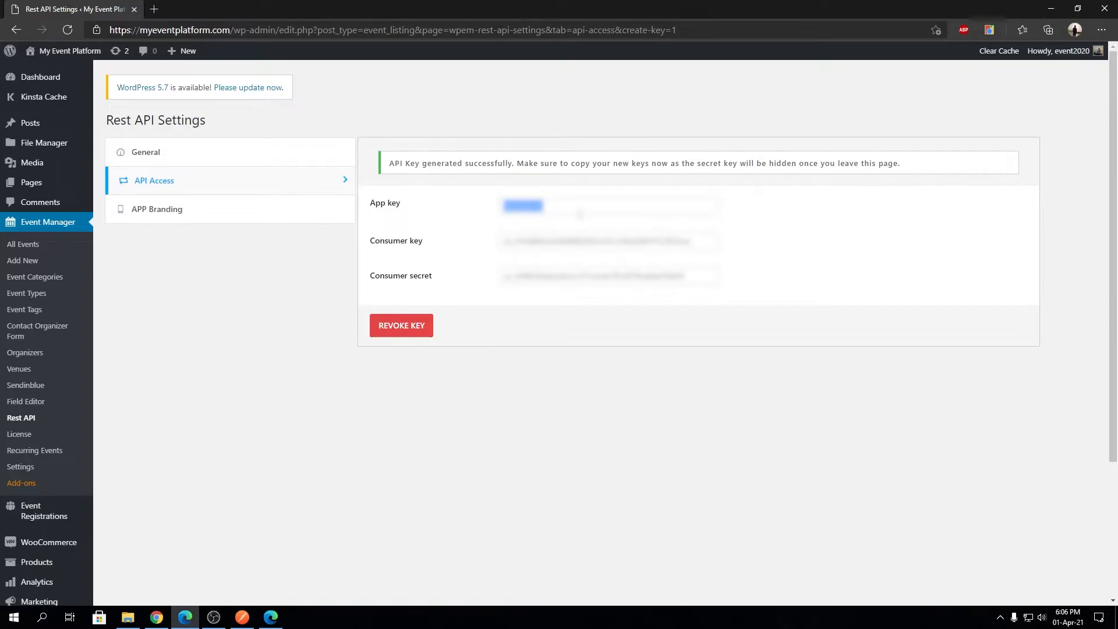
# Copy the generated consumer key and open the Branding request's authorization settings in Postman
pyautogui.moveTo(381, 240); pyautogui.dragTo(443, 241)
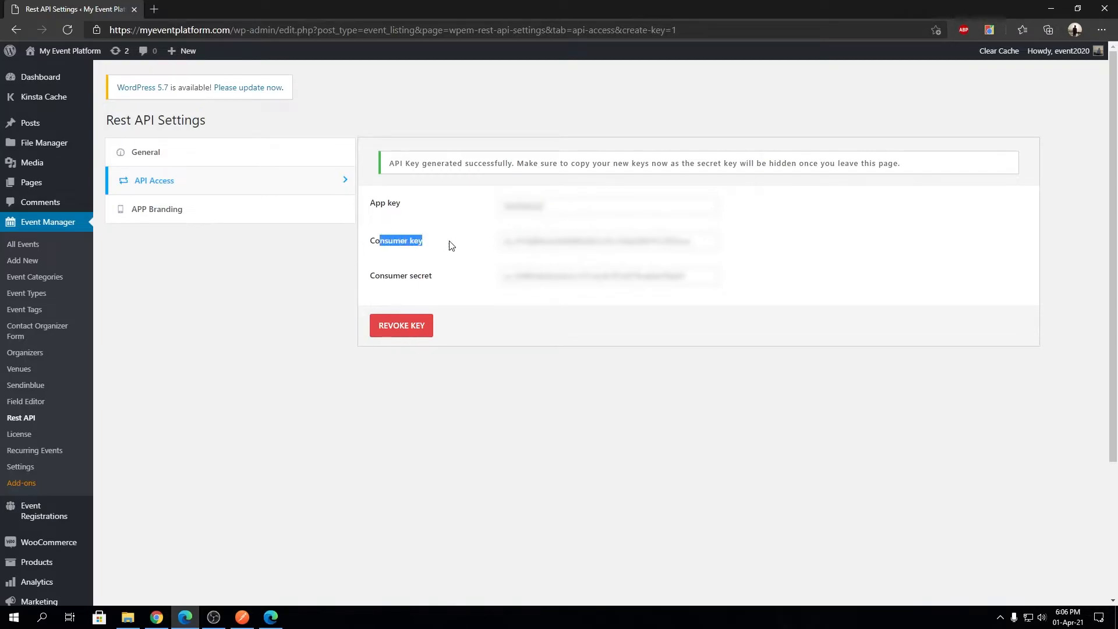
pyautogui.doubleClick(524, 241)
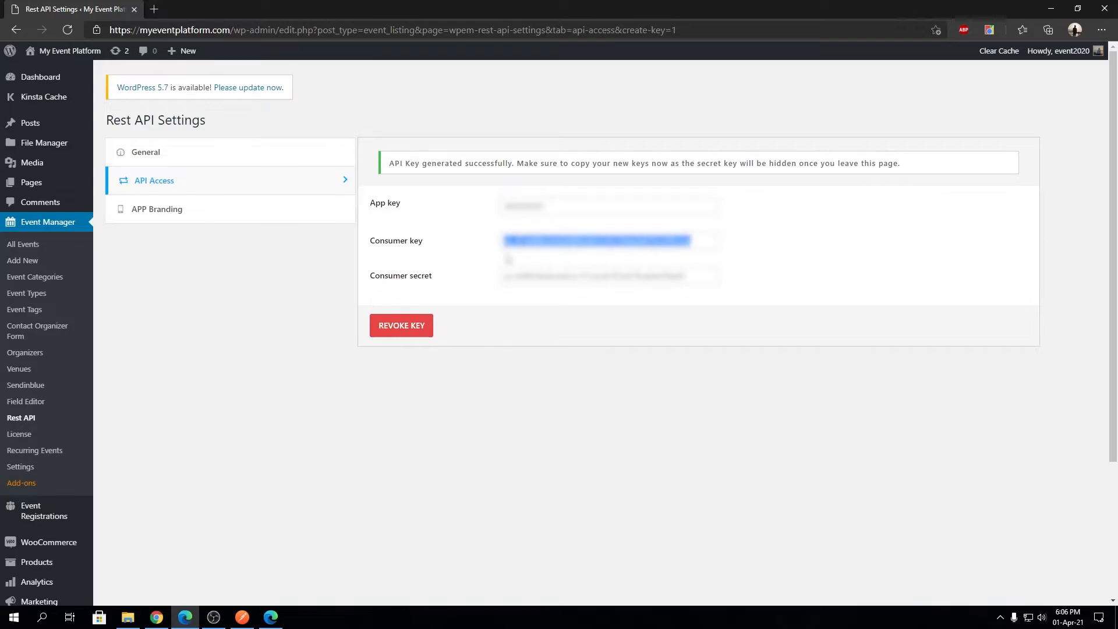
pyautogui.click(242, 617)
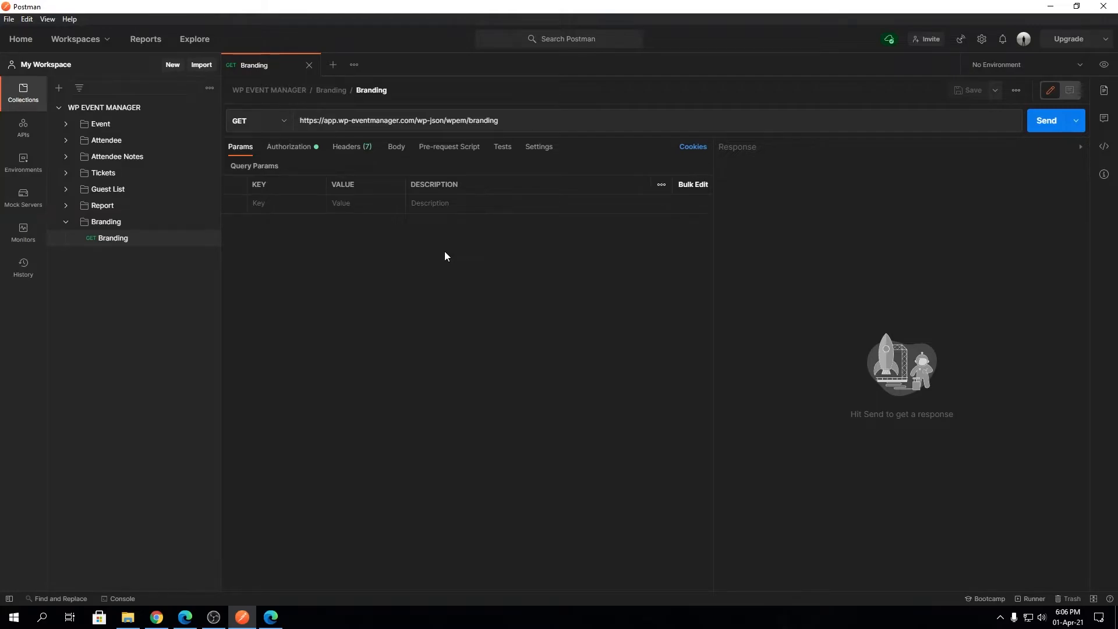
pyautogui.click(303, 150)
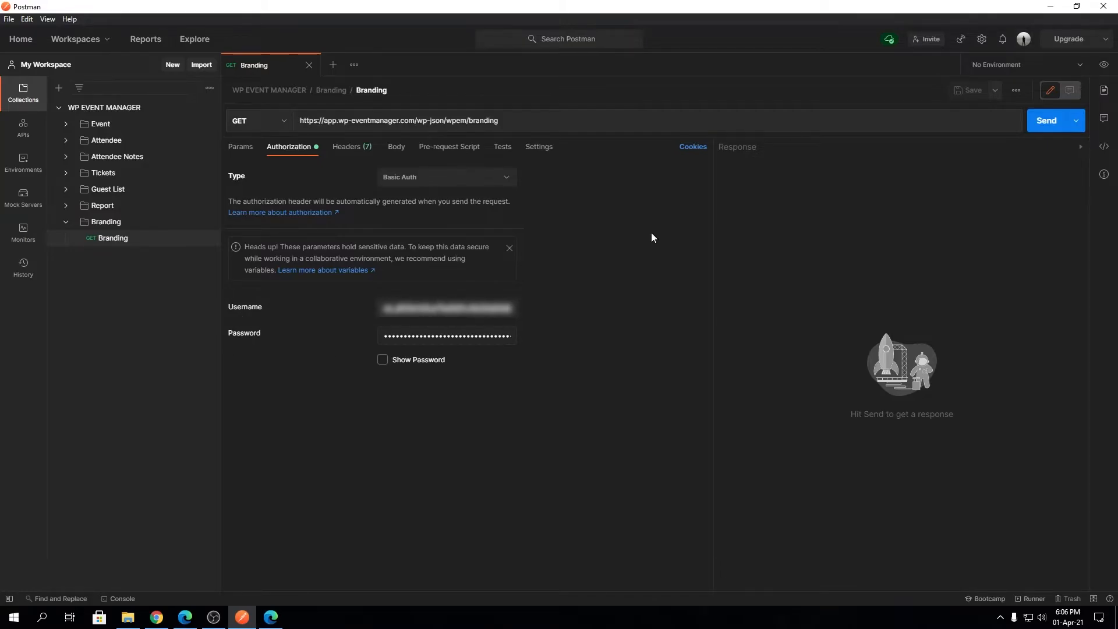
pyautogui.click(1050, 7)
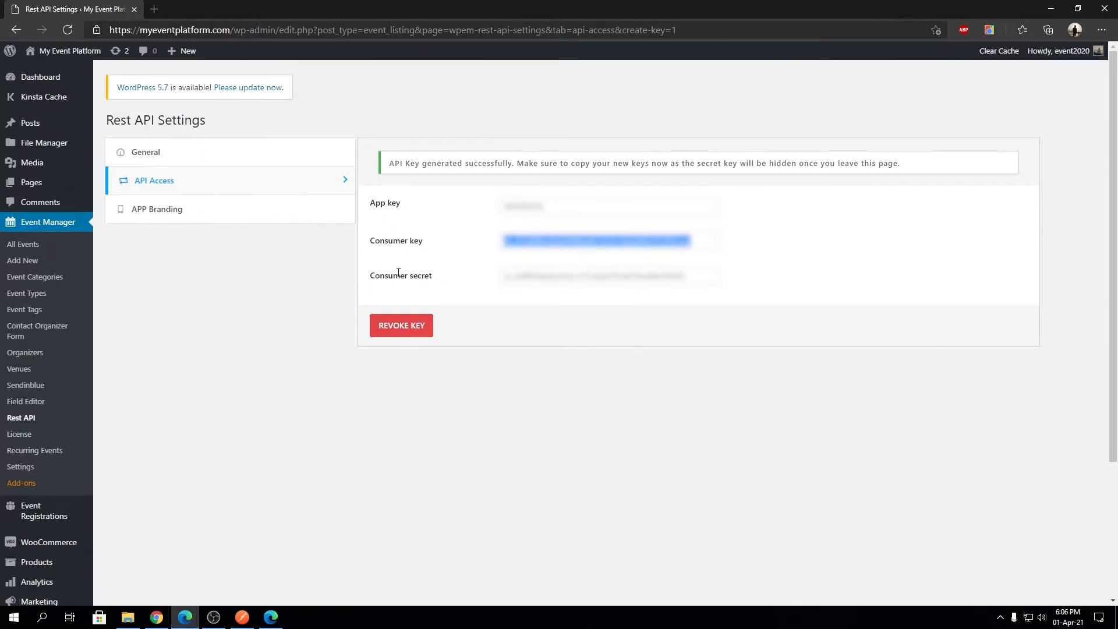
pyautogui.click(251, 625)
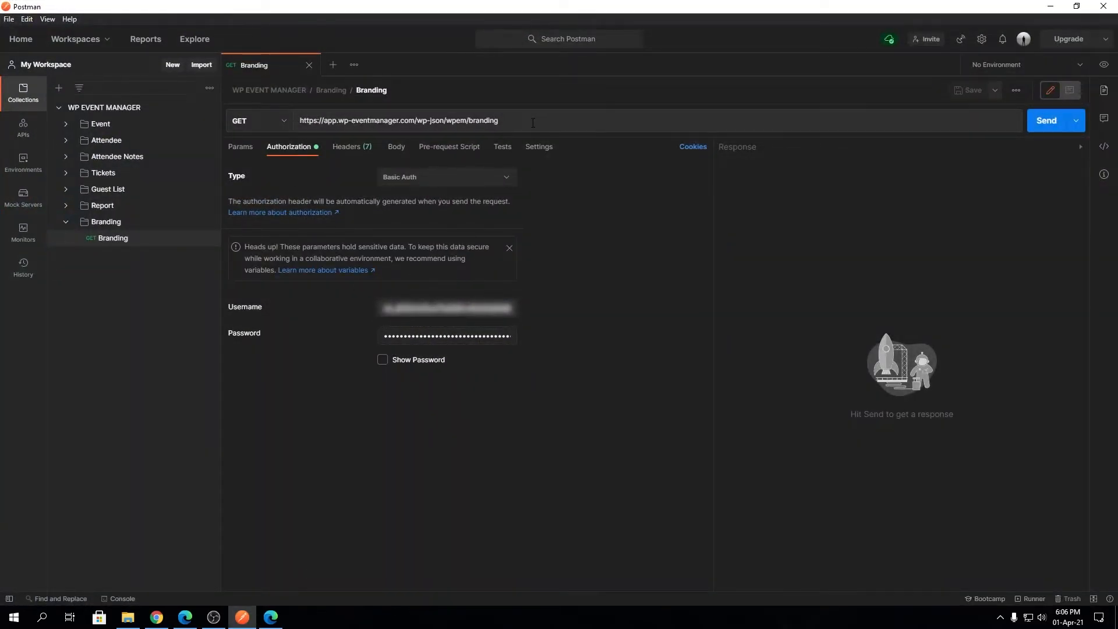
pyautogui.click(1050, 6)
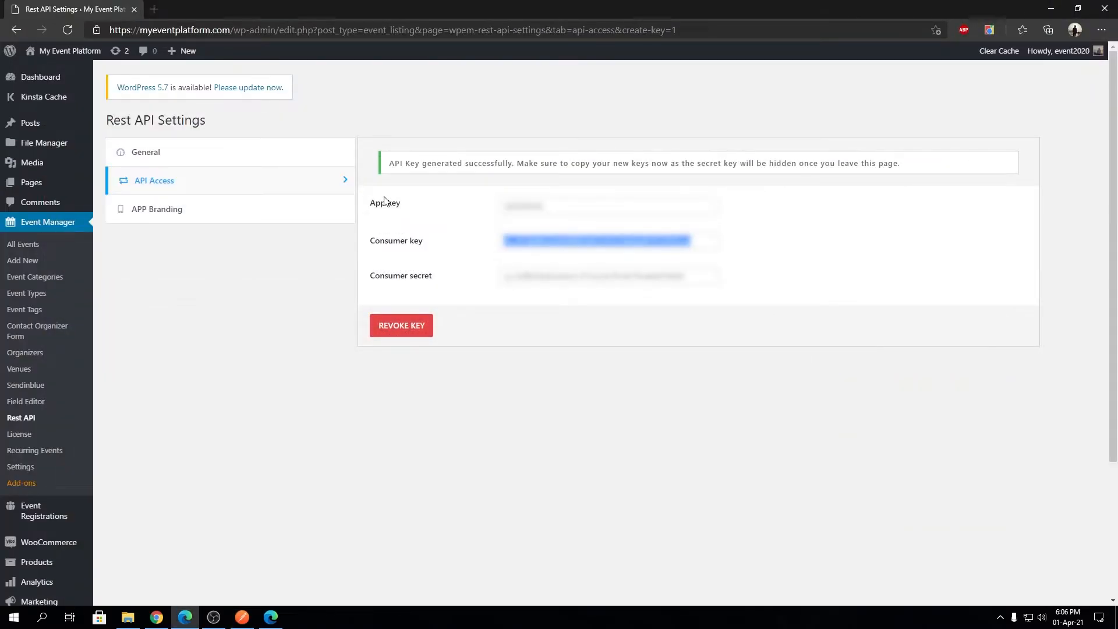
pyautogui.click(270, 620)
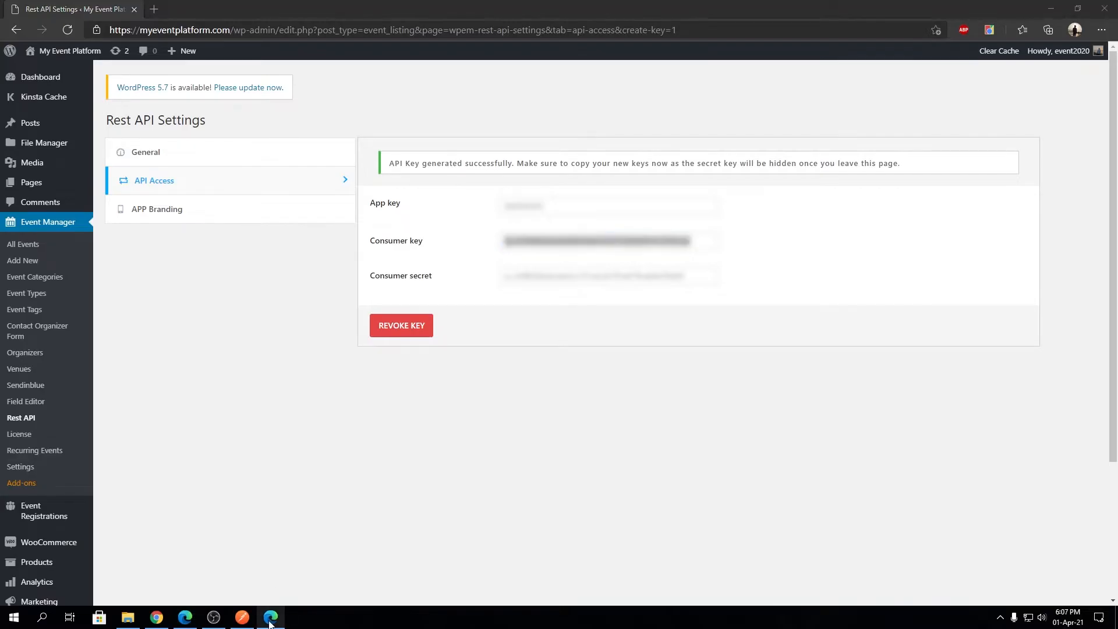
# Switch to Postman and replace the Basic Auth username with the copied consumer key
pyautogui.click(242, 623)
pyautogui.click(466, 306)
pyautogui.hotkey('ctrl', 'a')
pyautogui.hotkey('ctrl', 'v')
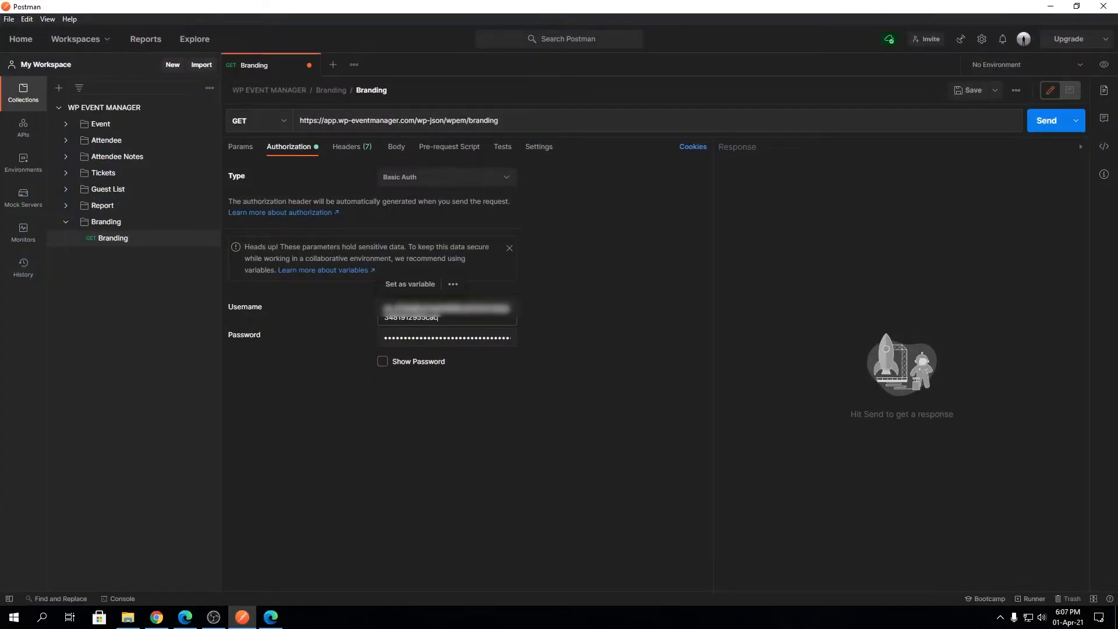
# Copy the consumer secret from the browser and paste it over the Basic Auth password in Postman
pyautogui.click(1050, 7)
pyautogui.doubleClick(551, 276)
pyautogui.hotkey('ctrl', 'c')
pyautogui.click(242, 618)
pyautogui.click(419, 338)
pyautogui.hotkey('ctrl', 'a')
pyautogui.hotkey('ctrl', 'v')
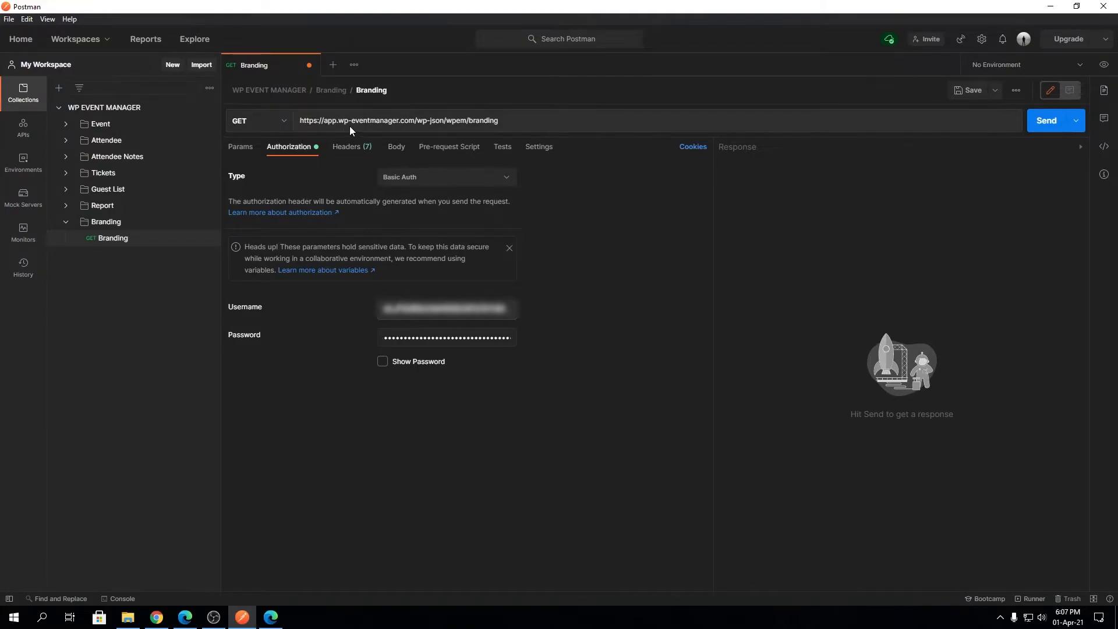
# Replace the domain in the Branding request's URL with myeventplatform.com
pyautogui.moveTo(323, 121); pyautogui.dragTo(417, 120)
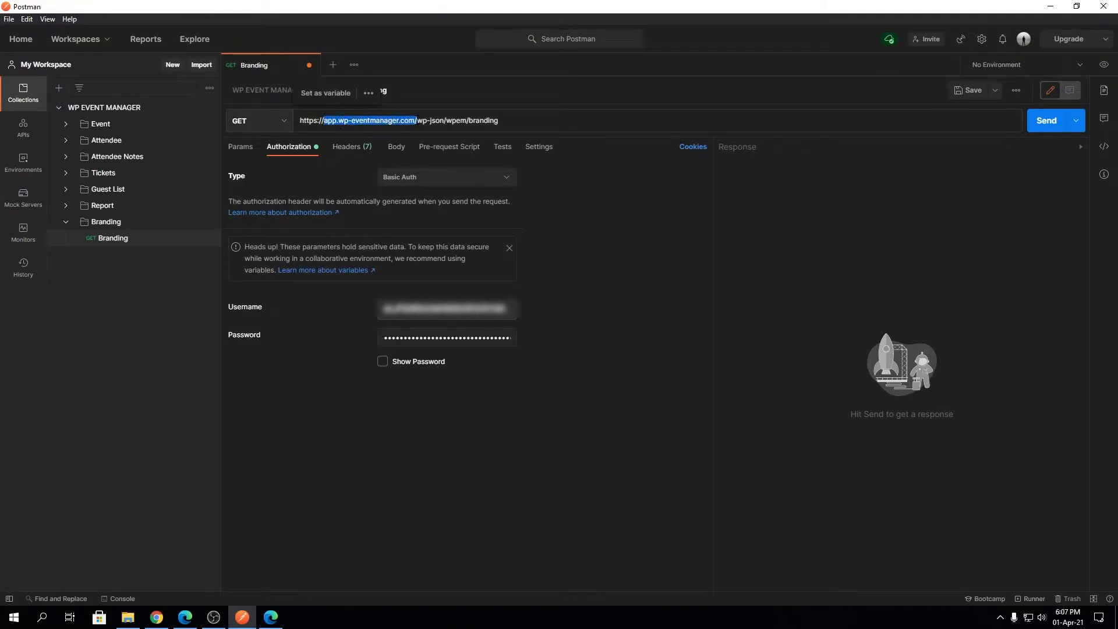
pyautogui.press('BackSpace')
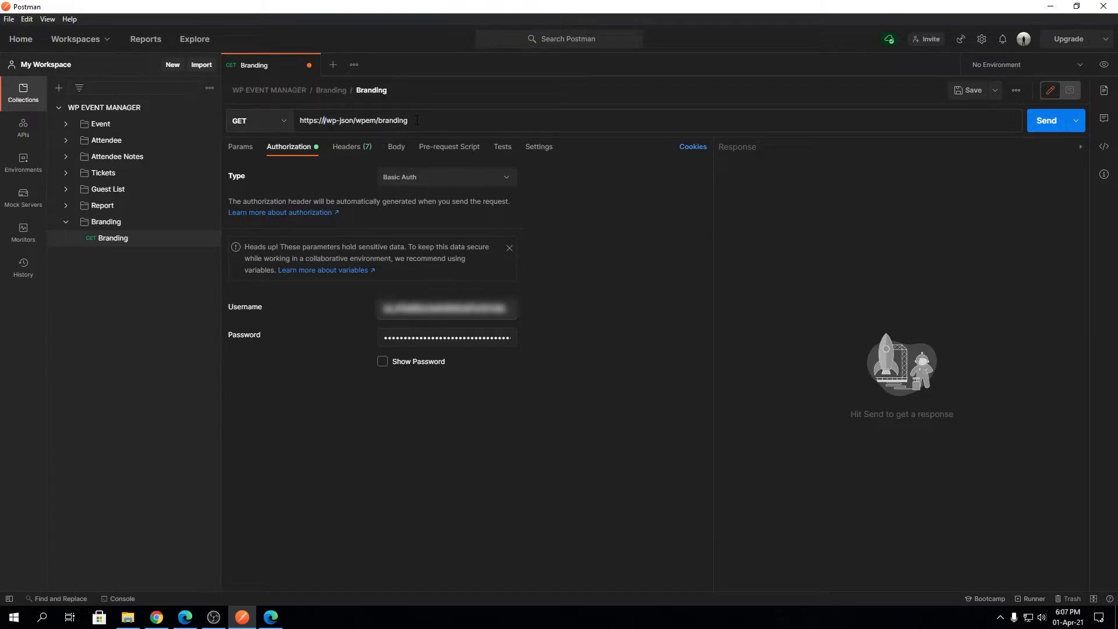
pyautogui.write('myeventplatform.com')
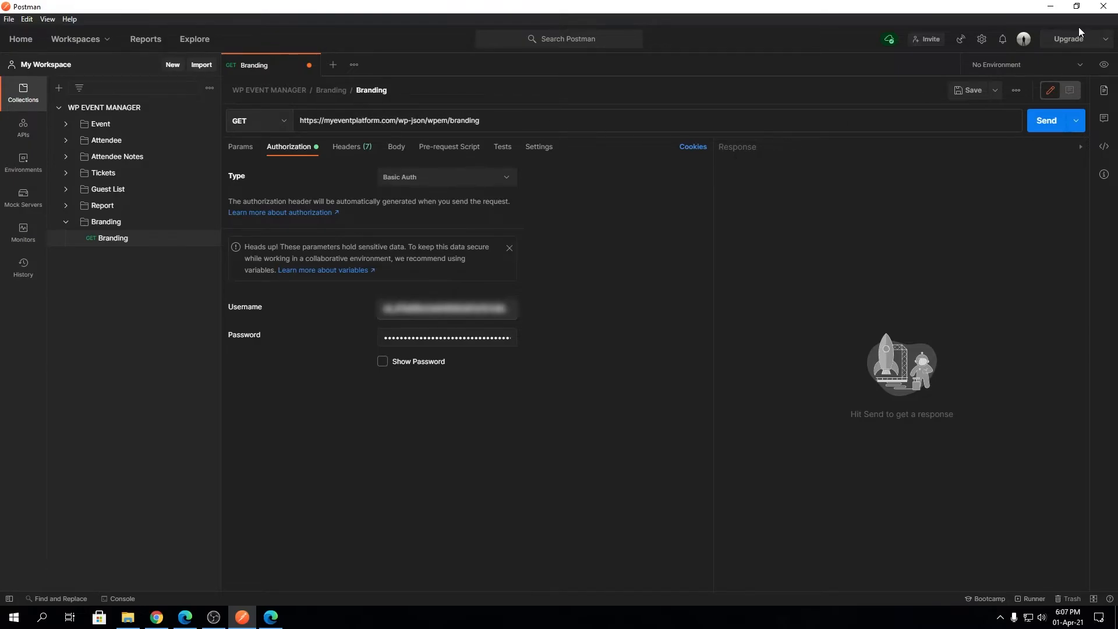
# Open the General section of the Rest API settings in the browser and return to Postman
pyautogui.click(1050, 7)
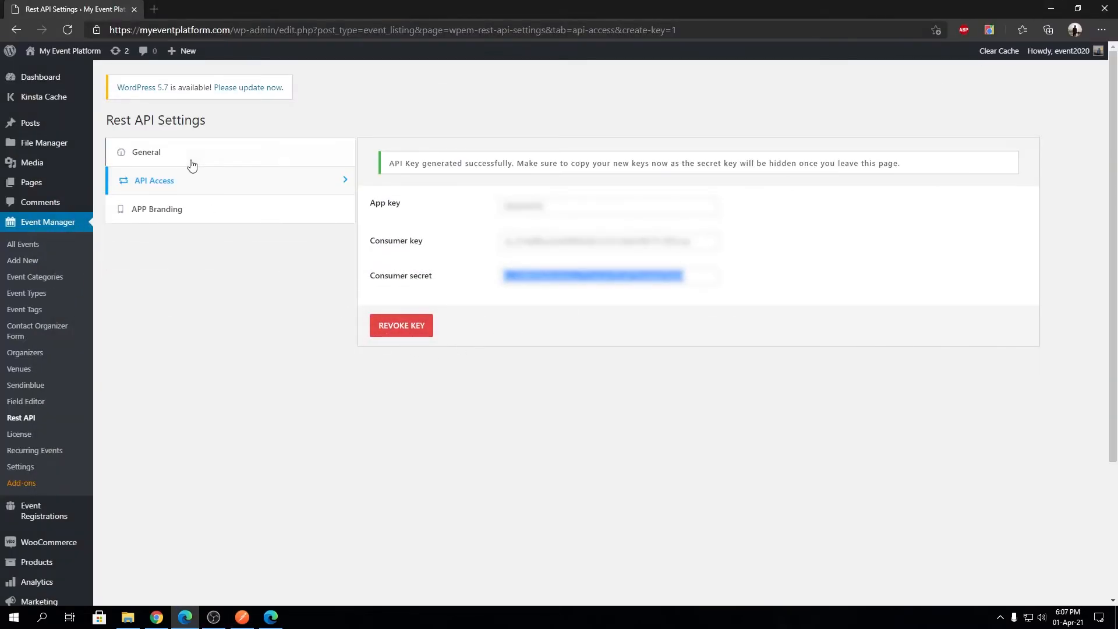
pyautogui.click(156, 152)
pyautogui.hotkey('alt', 'Tab')
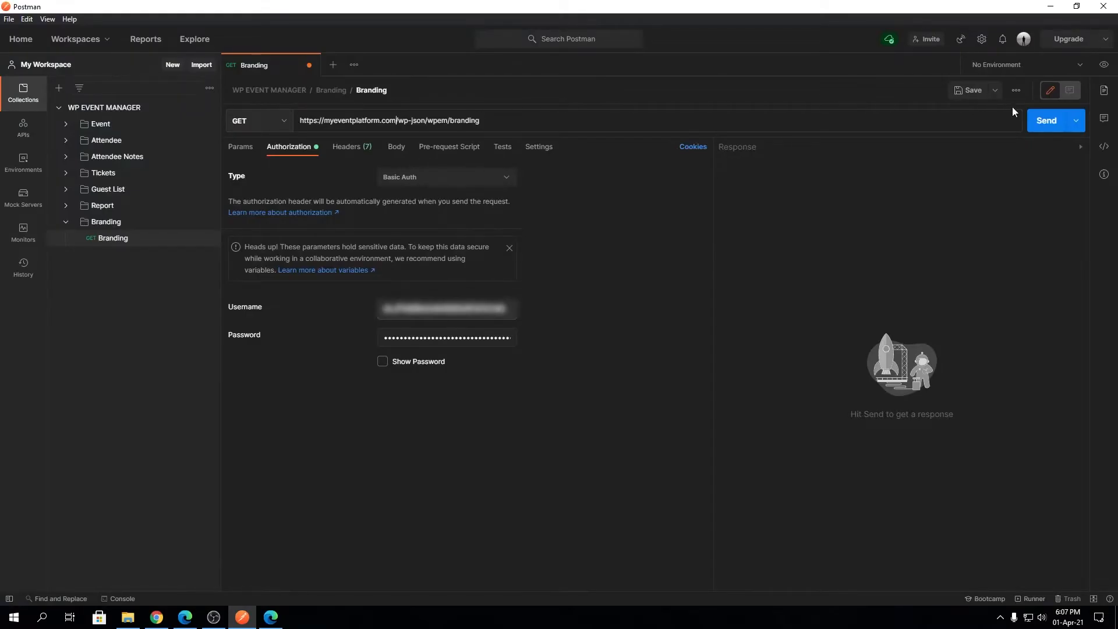
# Send the Branding GET request and examine the app logo and color scheme fields in its response
pyautogui.click(1038, 121)
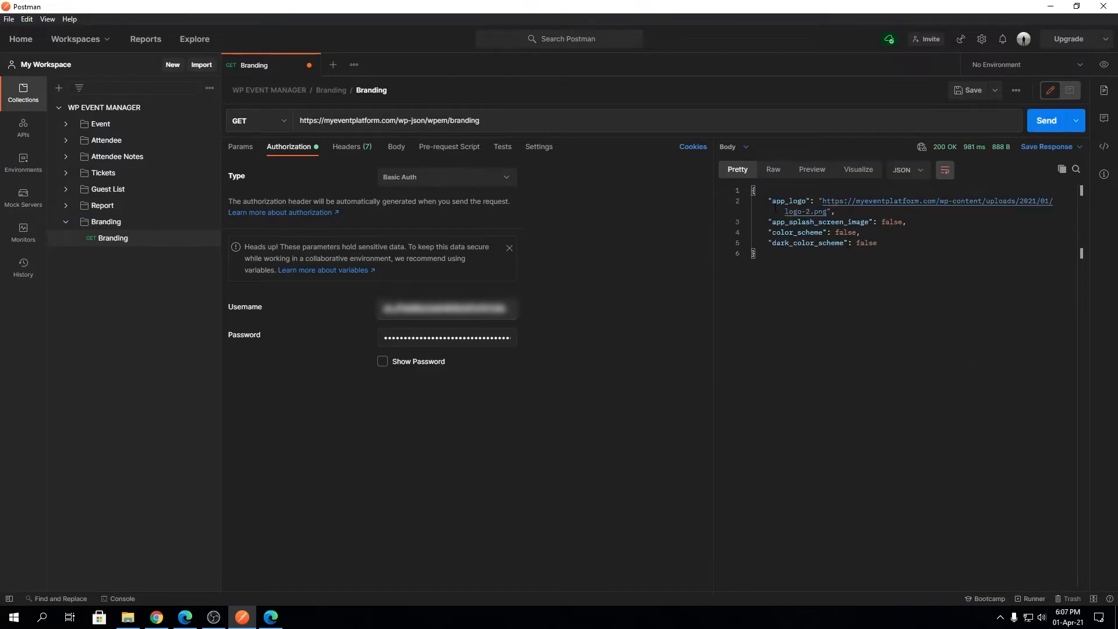
pyautogui.moveTo(776, 201); pyautogui.dragTo(809, 200)
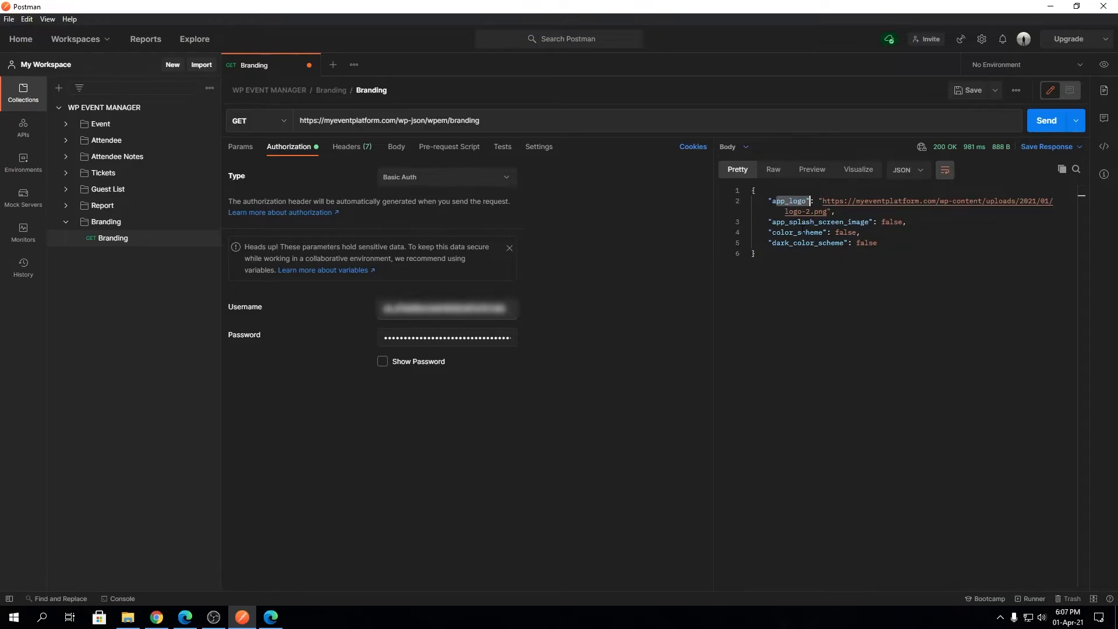
pyautogui.moveTo(786, 232); pyautogui.dragTo(817, 244)
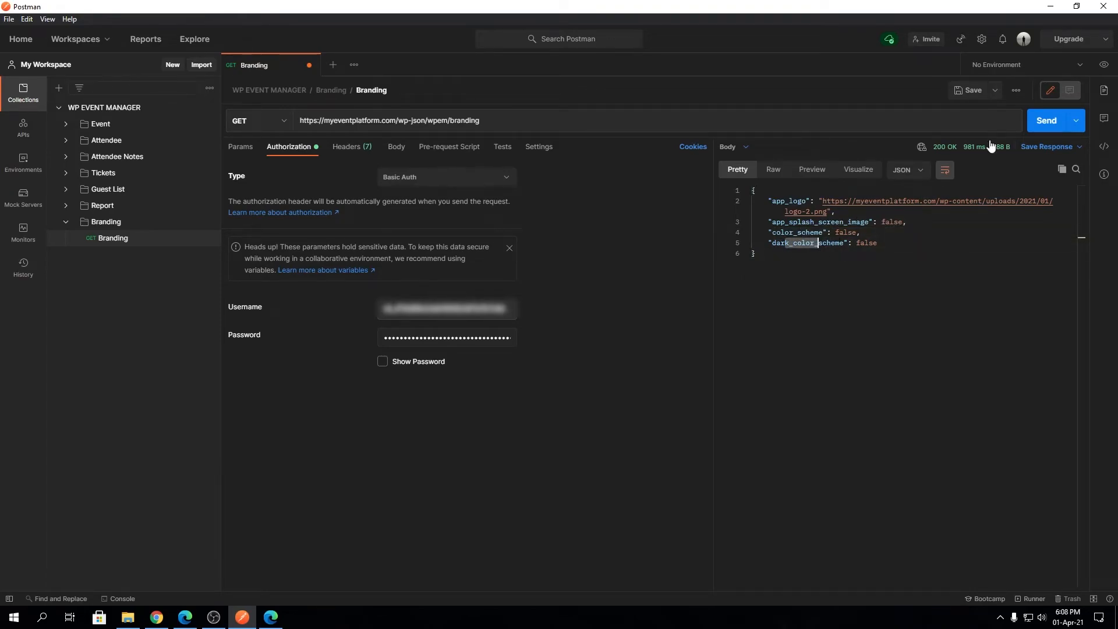
# Switch to the browser and view the color palettes in the APP Branding section of the Rest API settings
pyautogui.click(1051, 6)
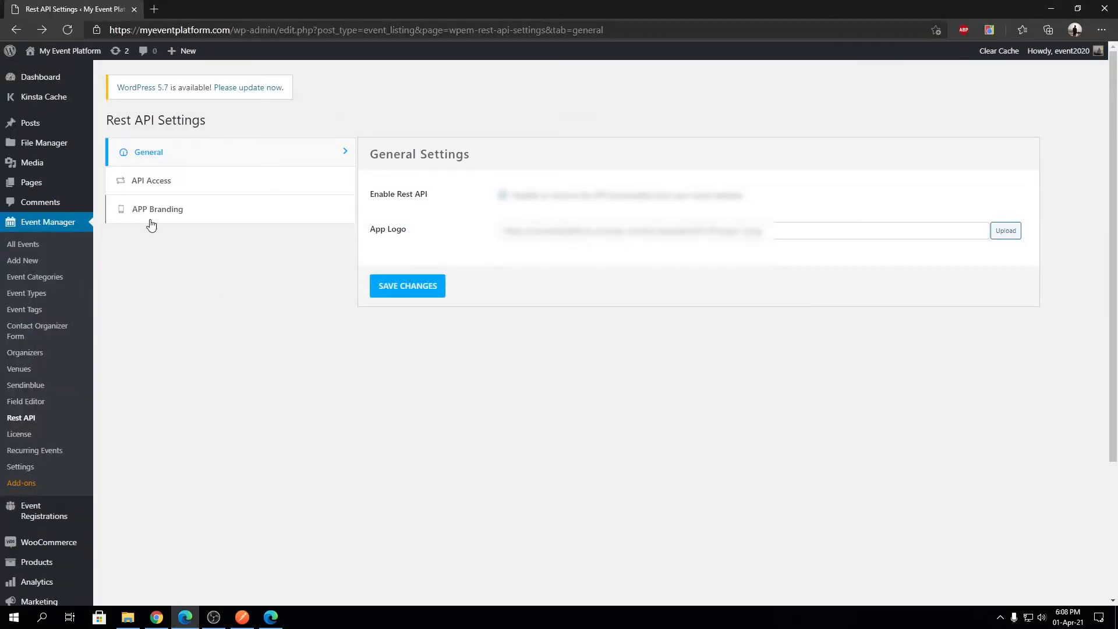
pyautogui.click(173, 218)
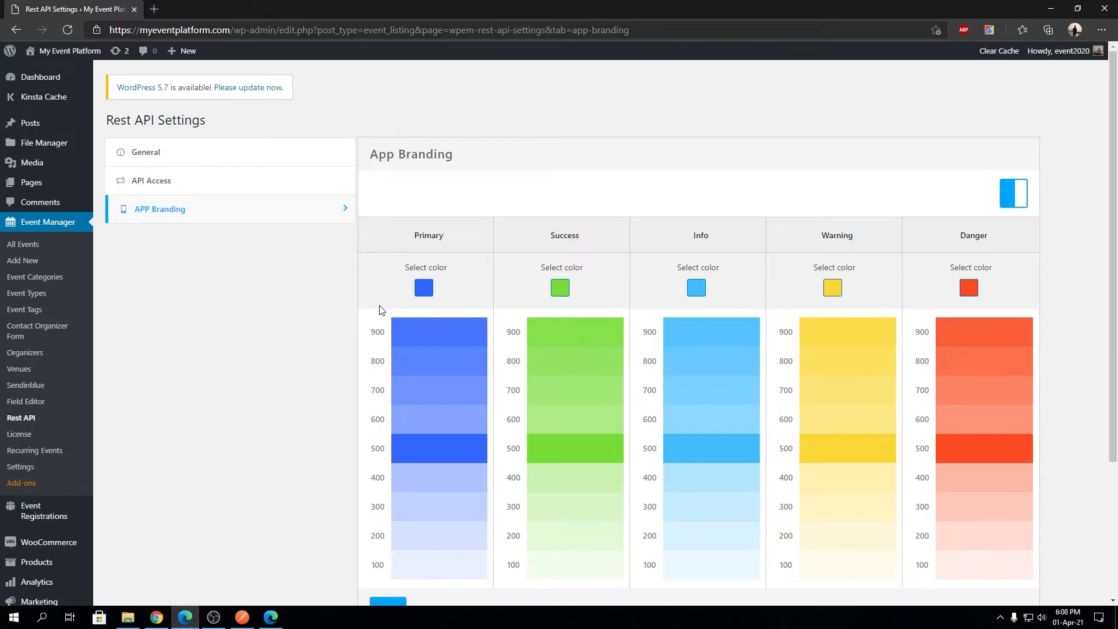
# Return to Postman and open the Branding folder of the WP EVENT MANAGER collection
pyautogui.hotkey('alt', 'Tab')
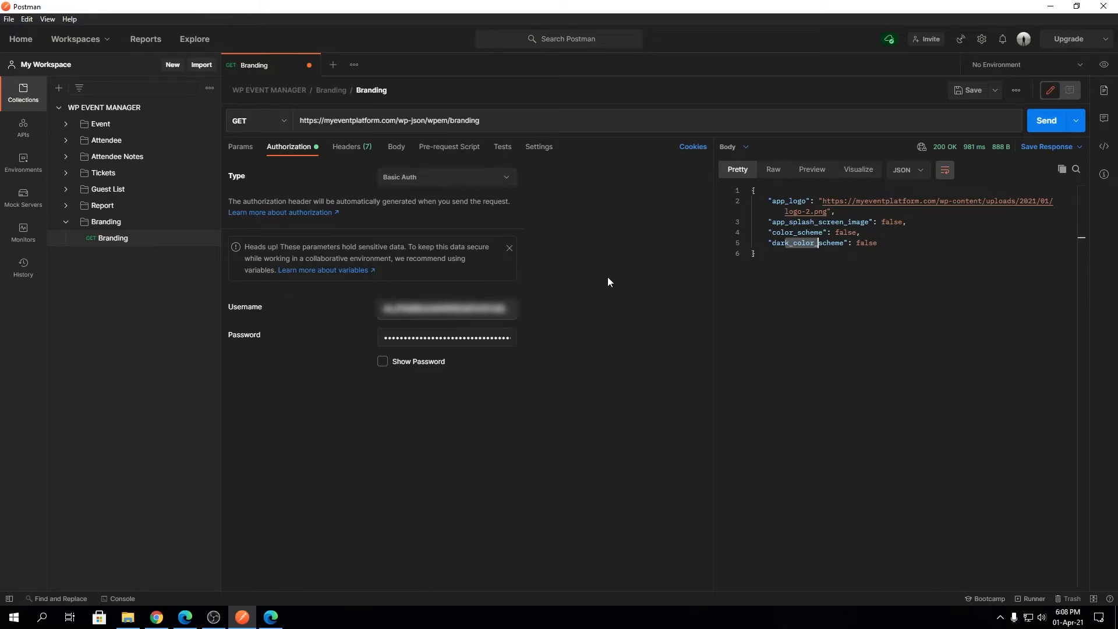
pyautogui.click(118, 226)
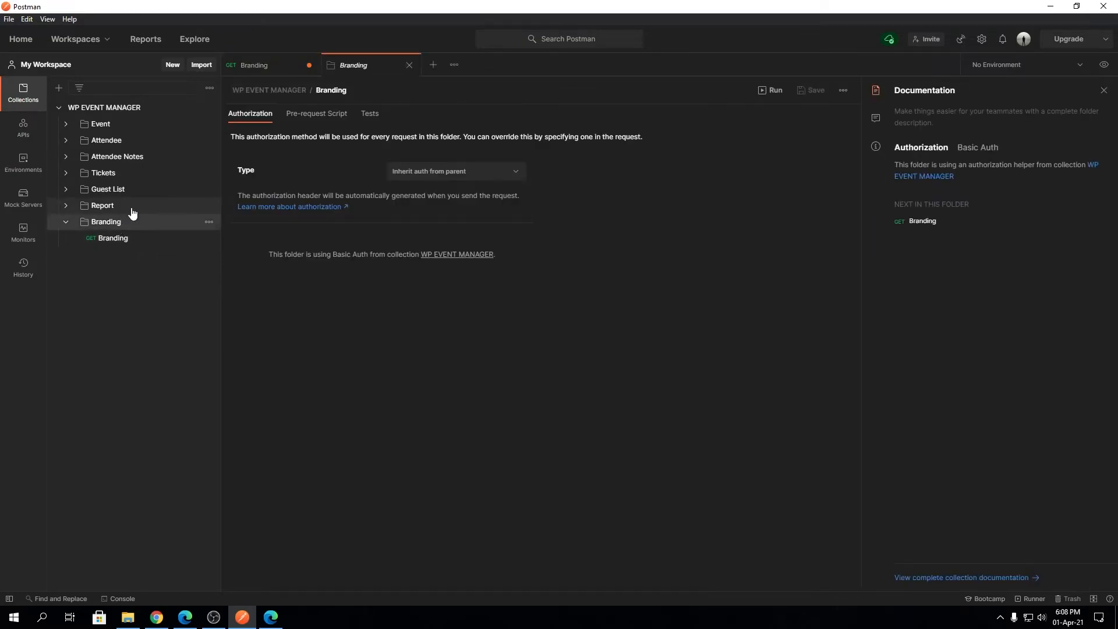
# Expand the Report, Guest List, Tickets, Attendee Notes, Attendee and Event folders of the WP EVENT MANAGER collection to view their requests
pyautogui.click(129, 208)
pyautogui.click(135, 188)
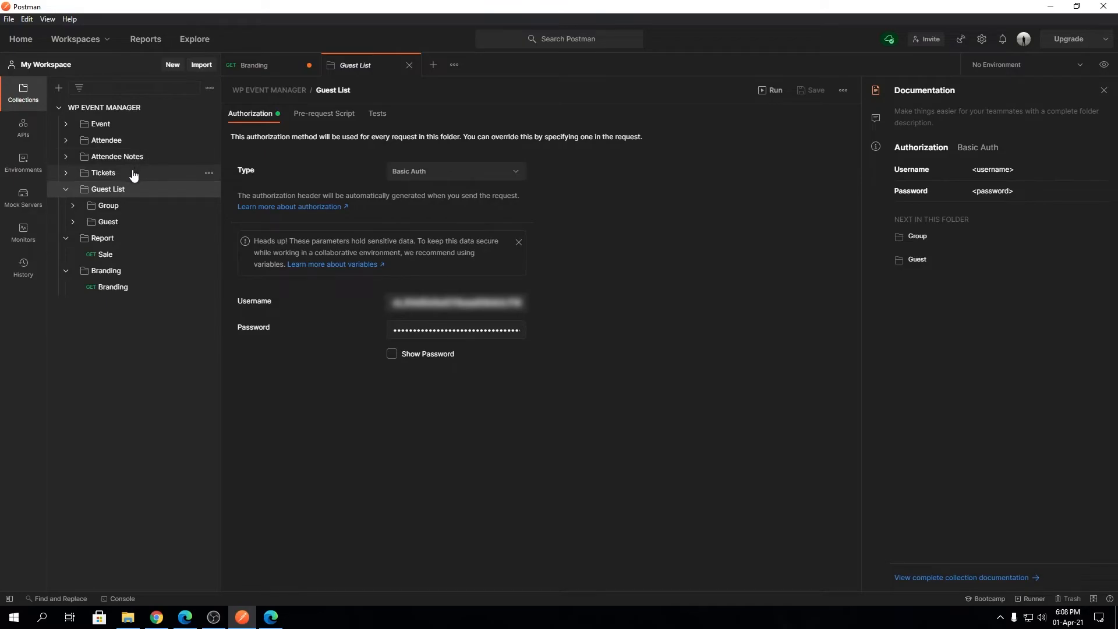
pyautogui.click(135, 173)
pyautogui.click(142, 156)
pyautogui.click(143, 141)
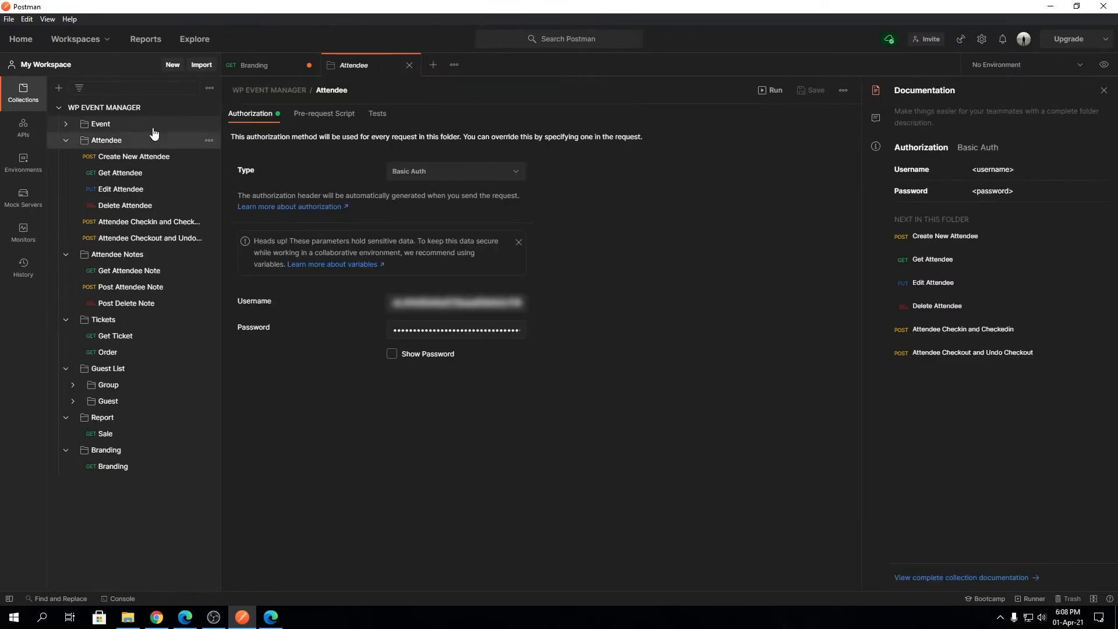
pyautogui.click(146, 124)
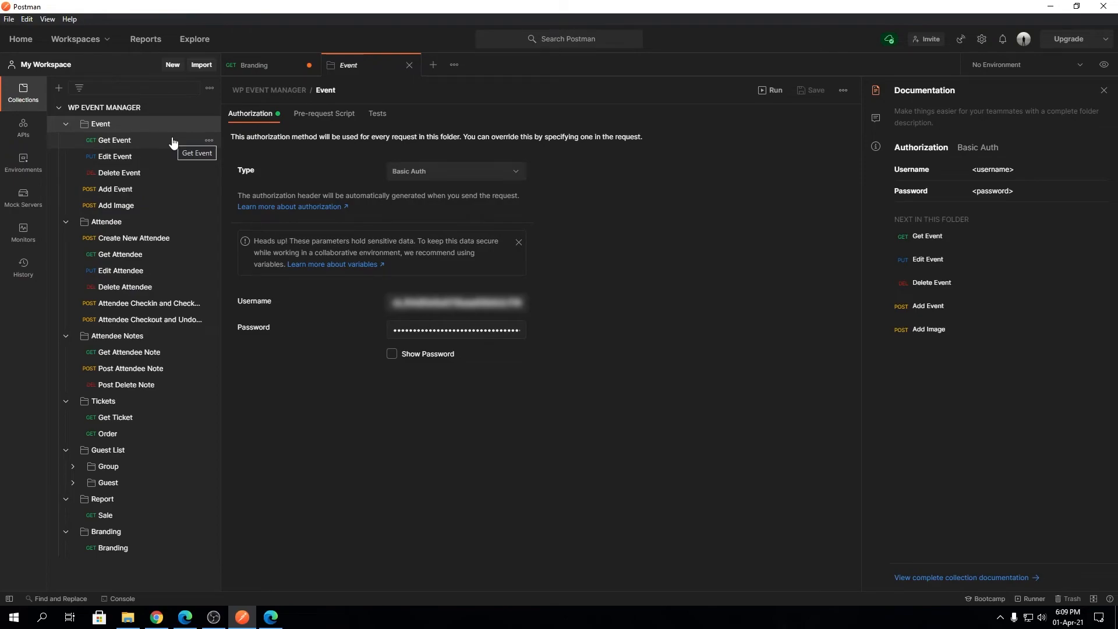
# Minimize Postman, switch to the Edge browser and open the API Access section of the Rest API settings
pyautogui.click(1050, 6)
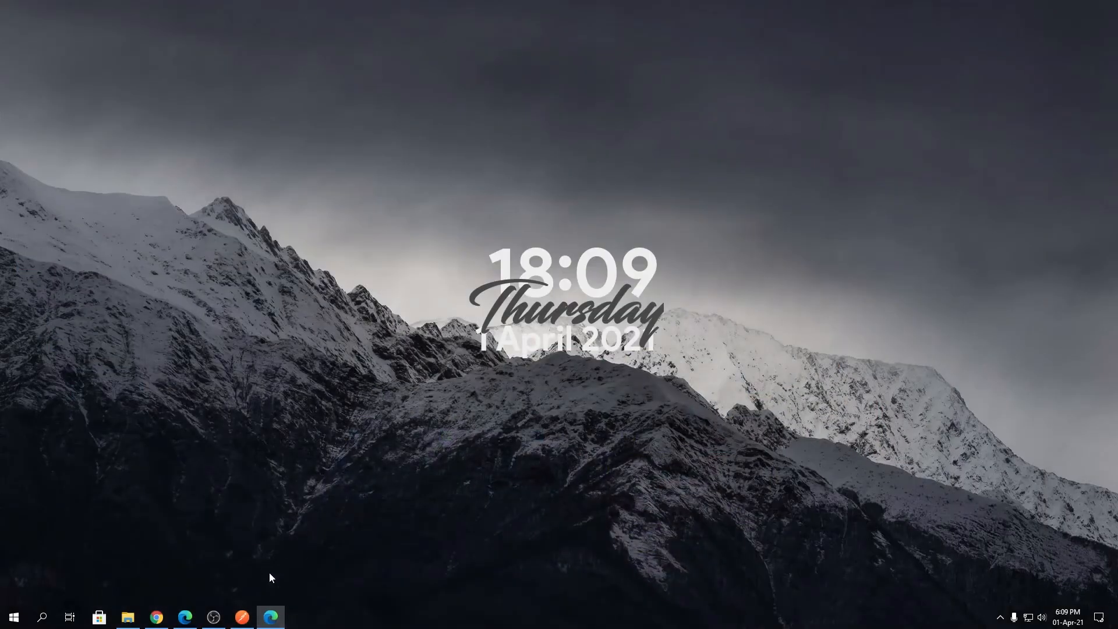
pyautogui.click(185, 617)
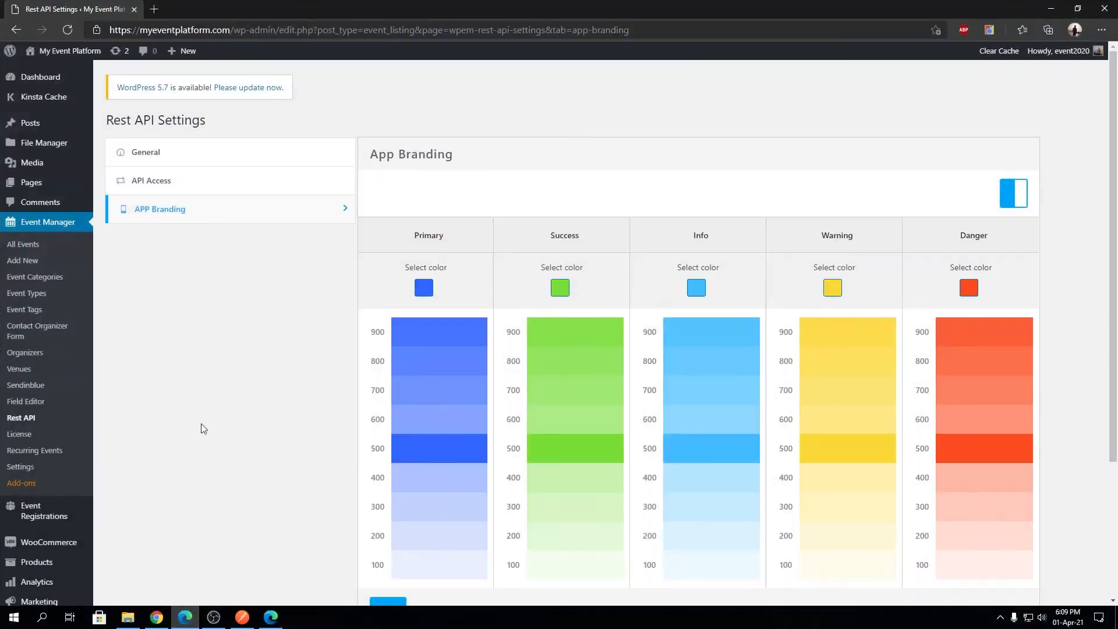
pyautogui.click(166, 182)
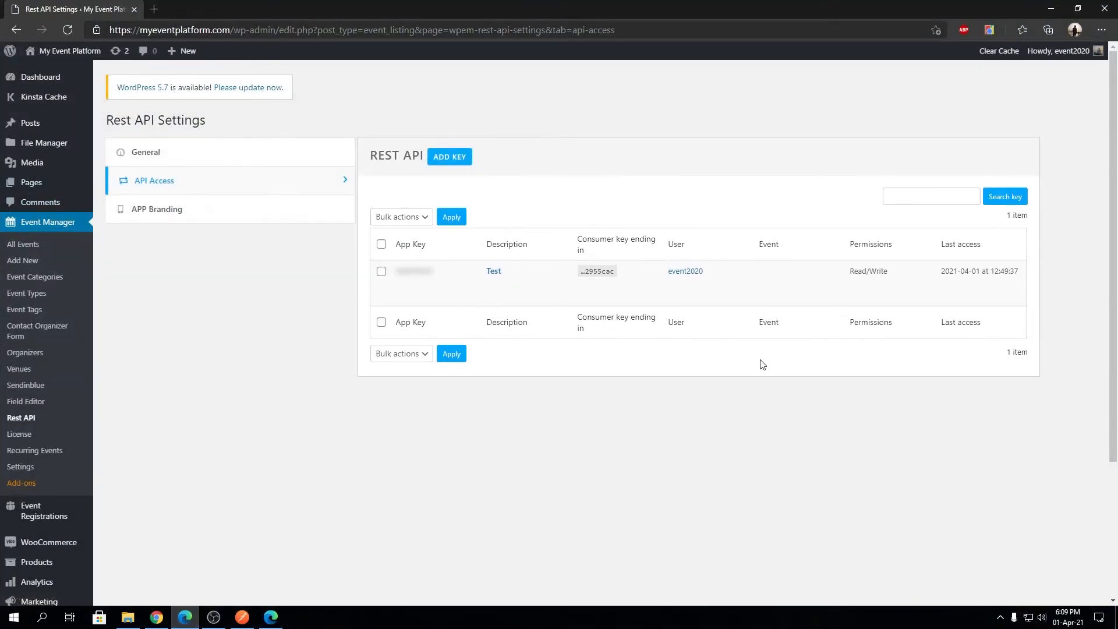
# Examine the app key, permissions and last access details of the Test key in the REST API key list
pyautogui.moveTo(418, 291)
pyautogui.doubleClick(413, 271)
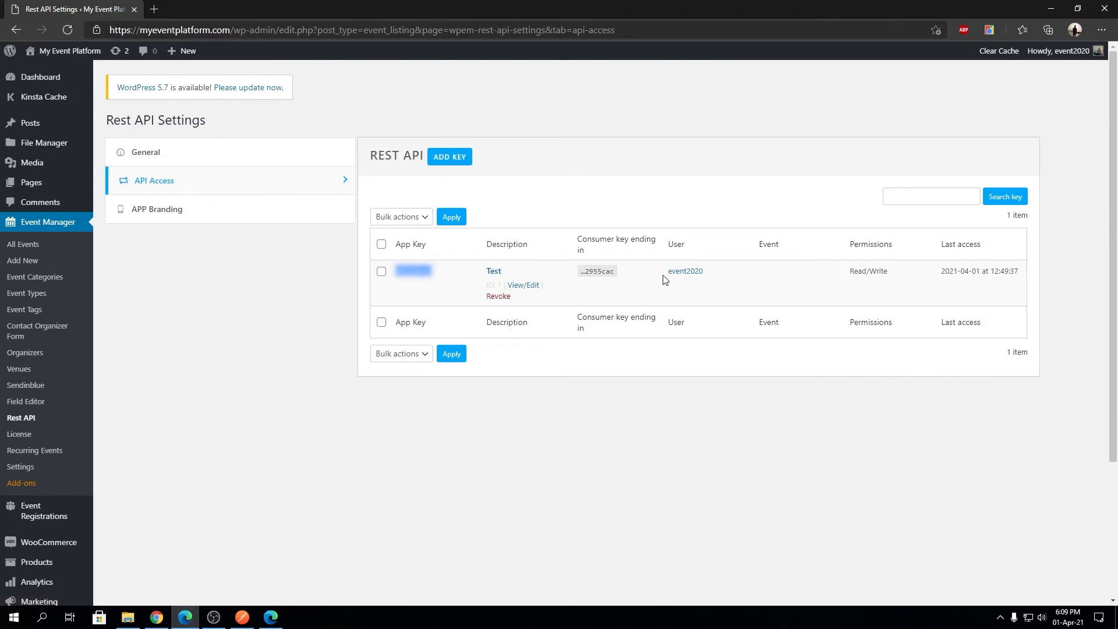
pyautogui.doubleClick(874, 245)
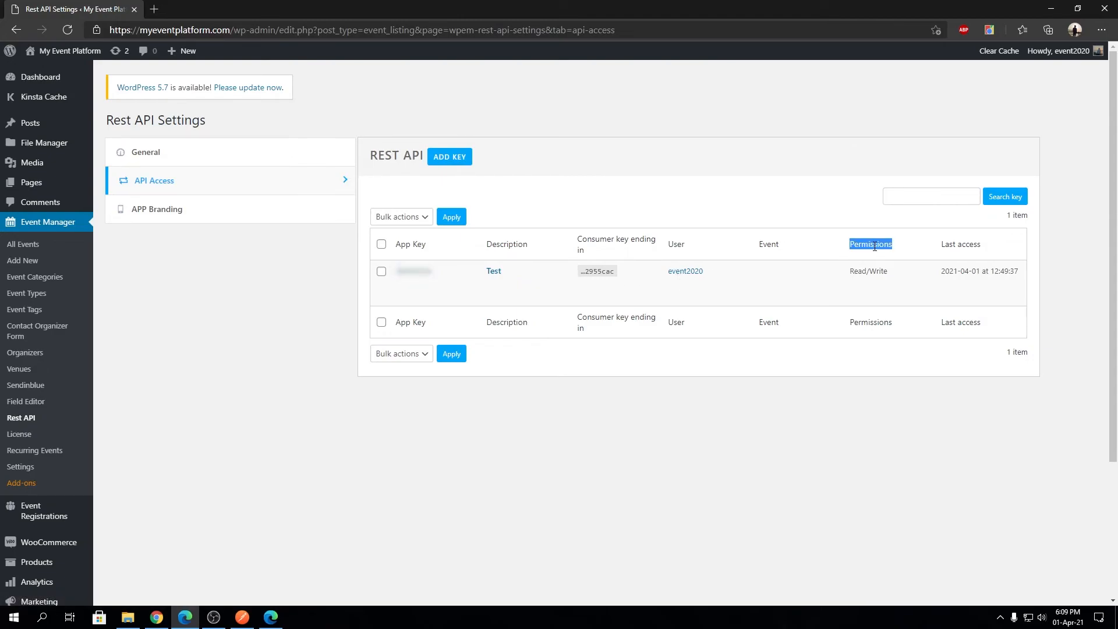
pyautogui.doubleClick(976, 245)
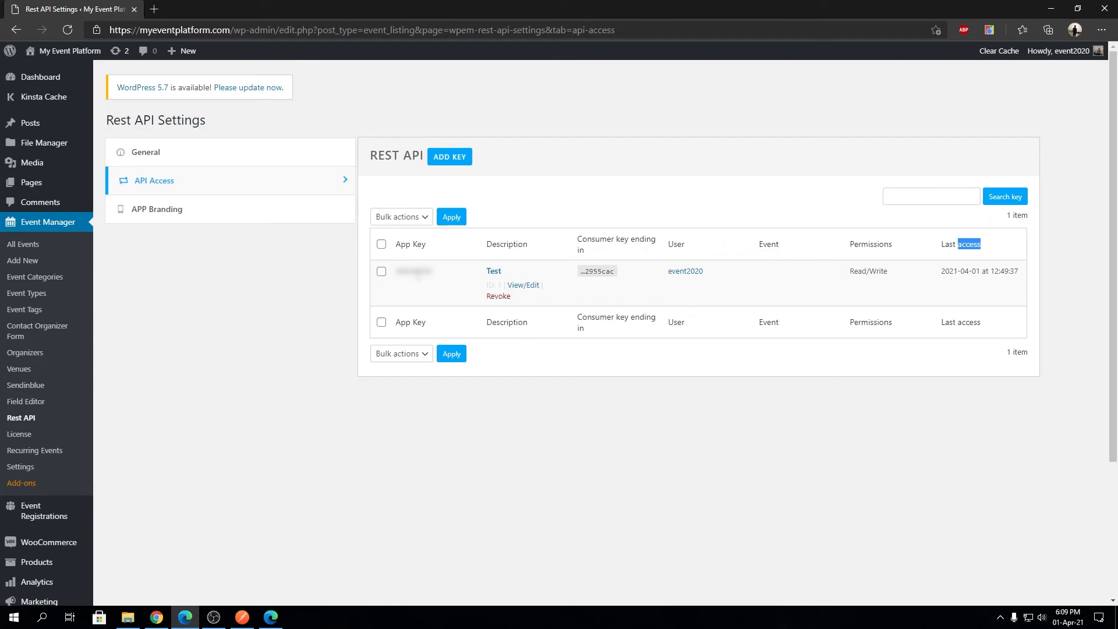
pyautogui.doubleClick(418, 273)
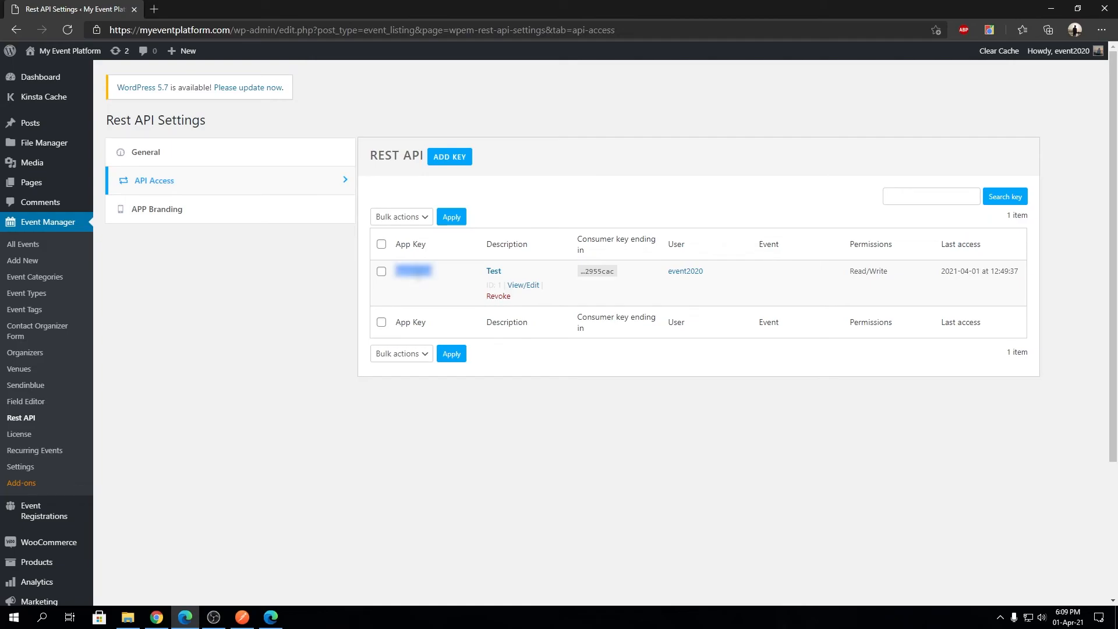